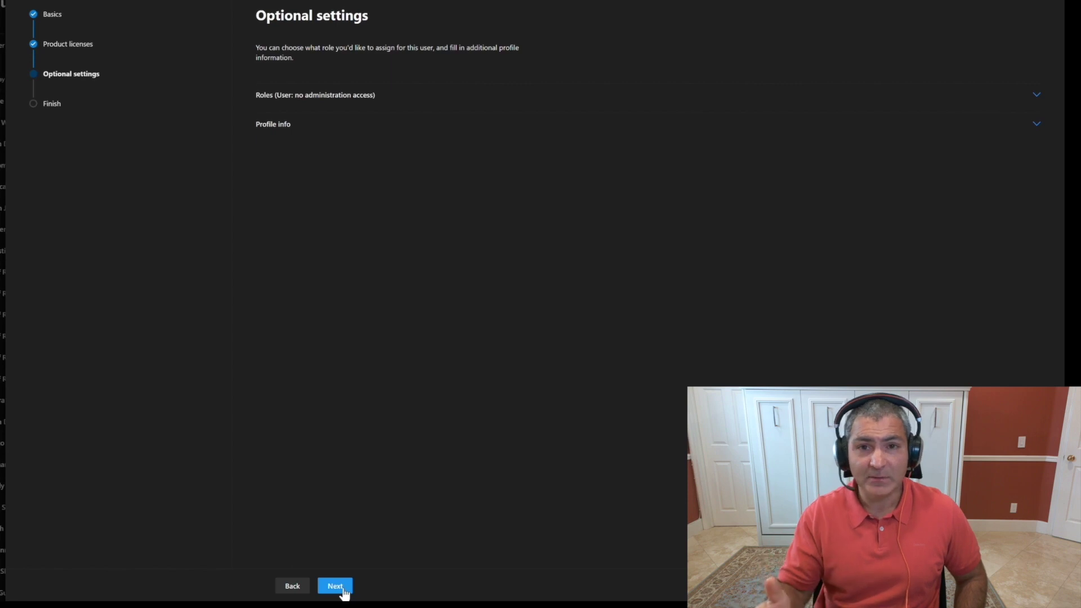
Advance the new licensed user wizard to its Review and finish page.
left_click(343, 591)
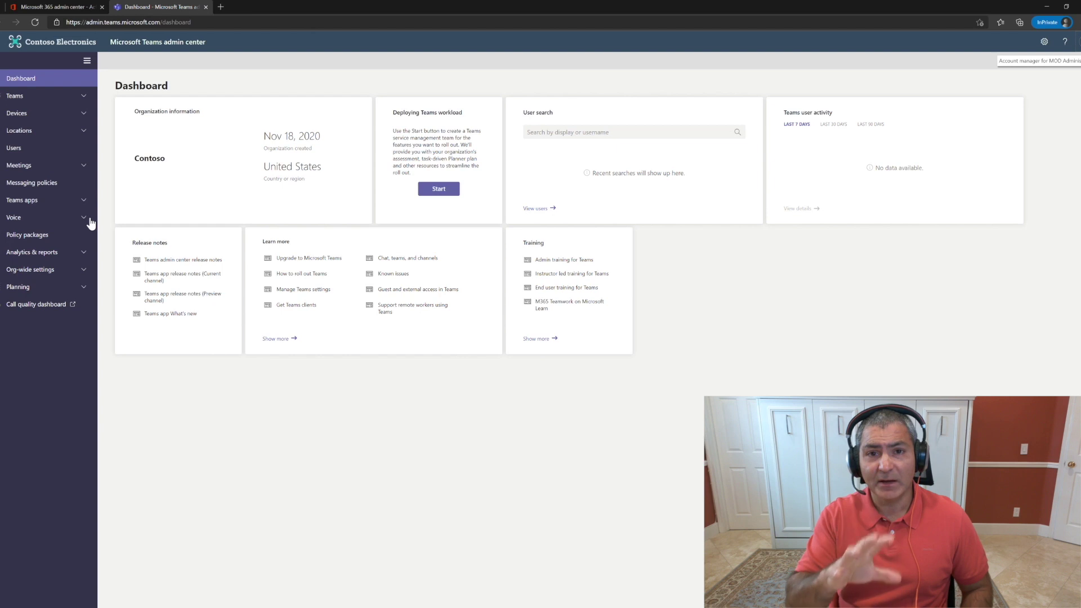
Browse the Voice section's Phone numbers, Operators and Direct Routing pages.
left_click(17, 217)
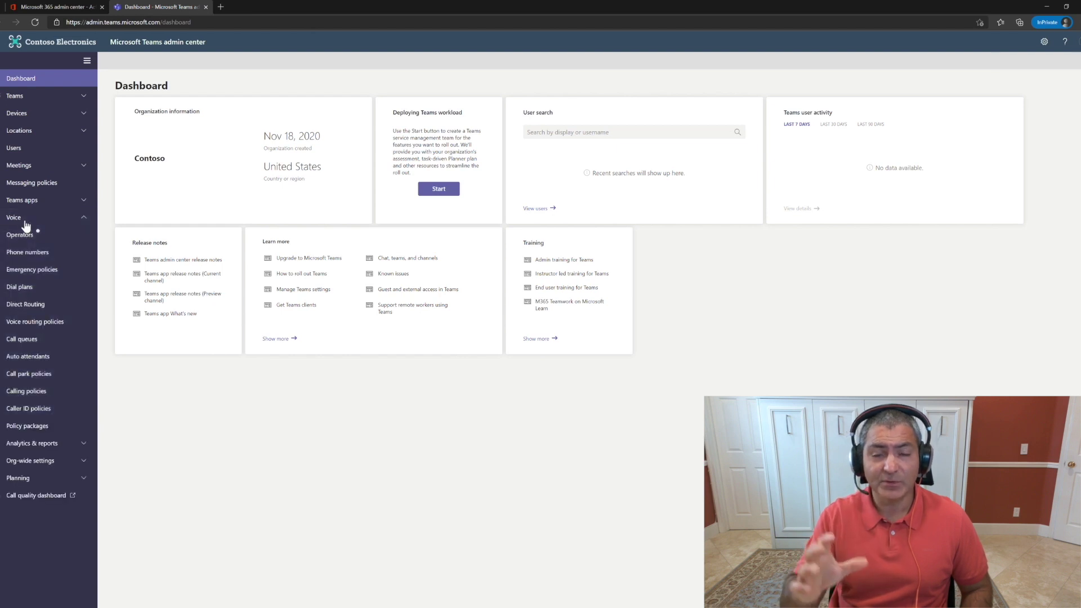
left_click(31, 254)
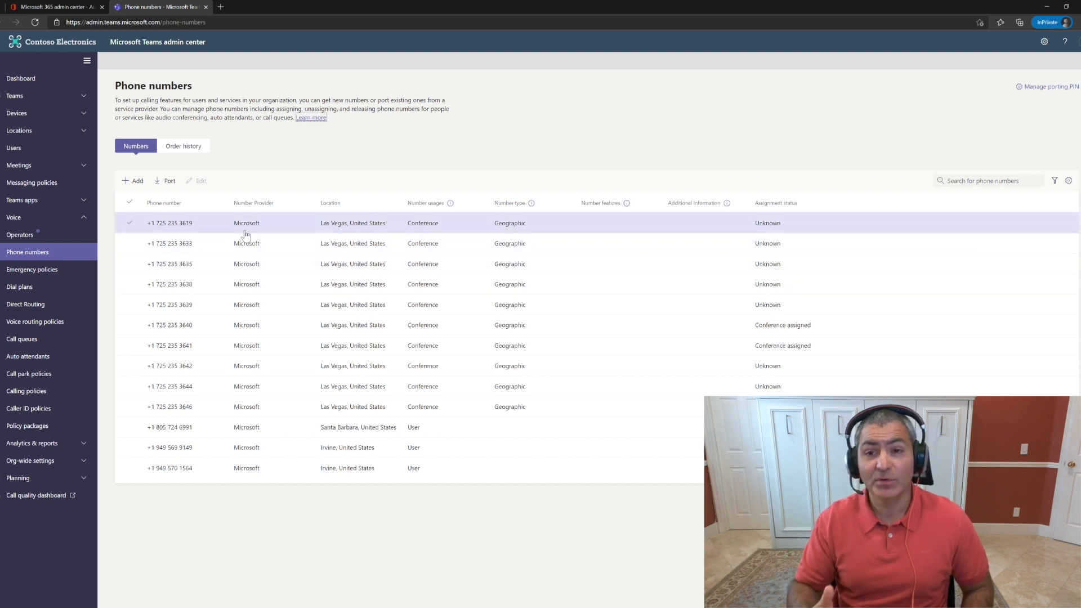
left_click(19, 235)
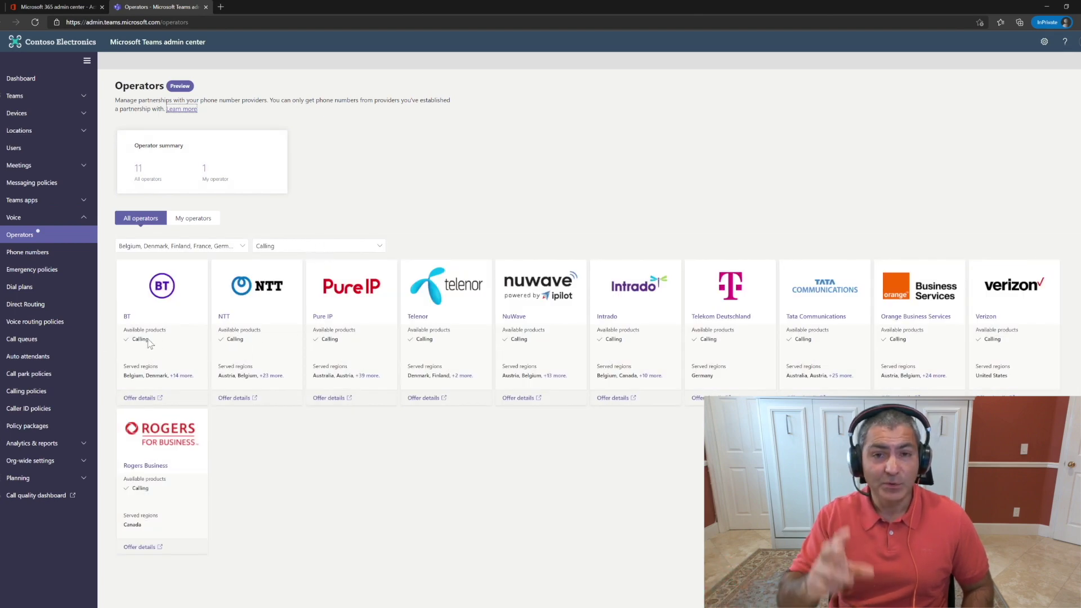
left_click(33, 310)
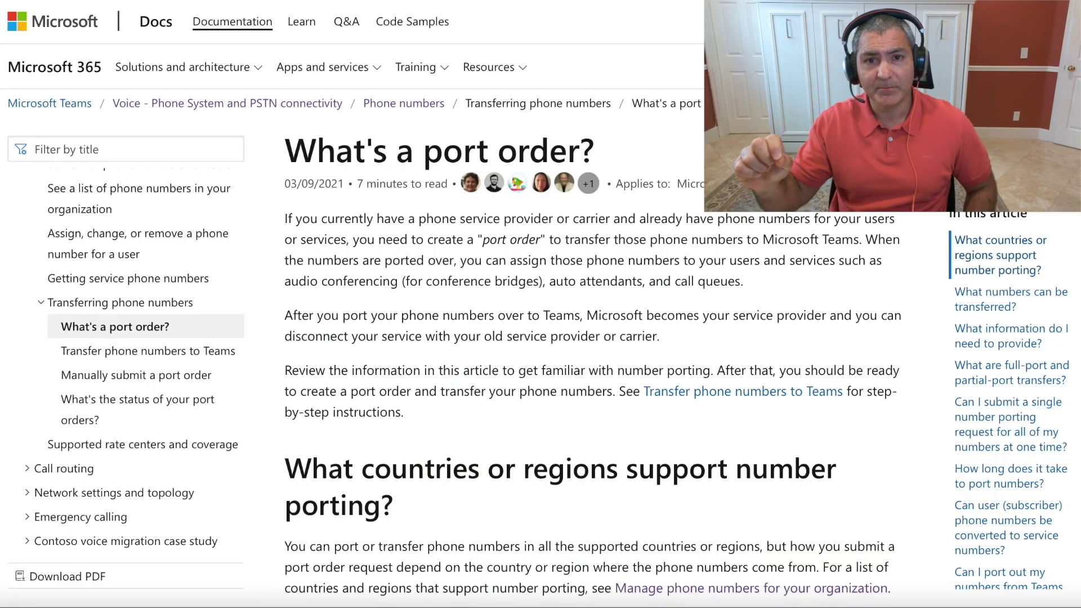
Scroll the port order article down to the full-port and partial-port transfers section.
scroll(563, 337, "down", 5)
scroll(563, 338, "down", 3)
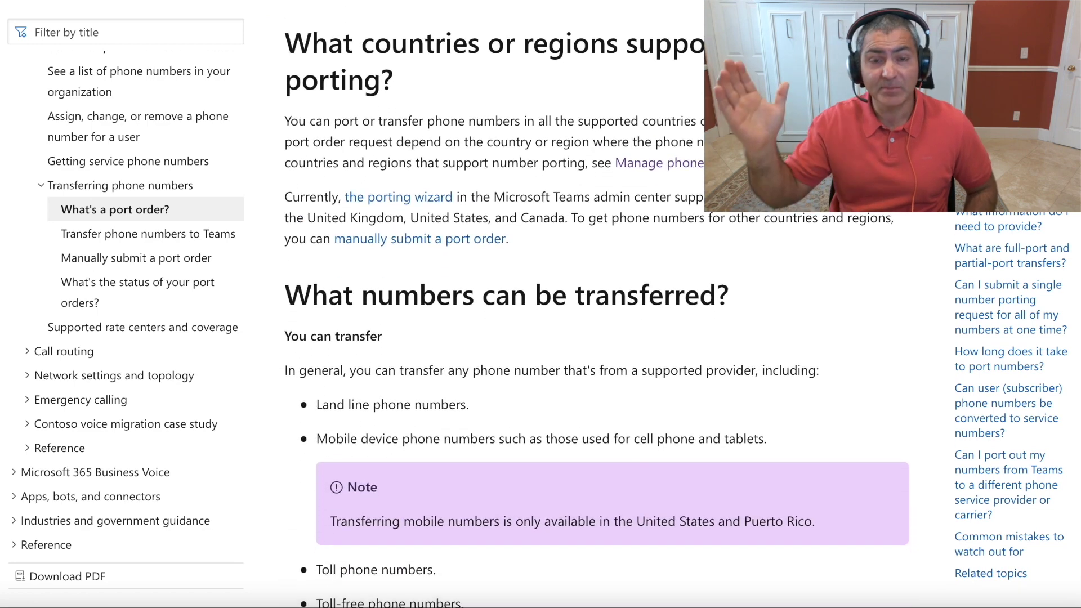
scroll(563, 337, "down", 3)
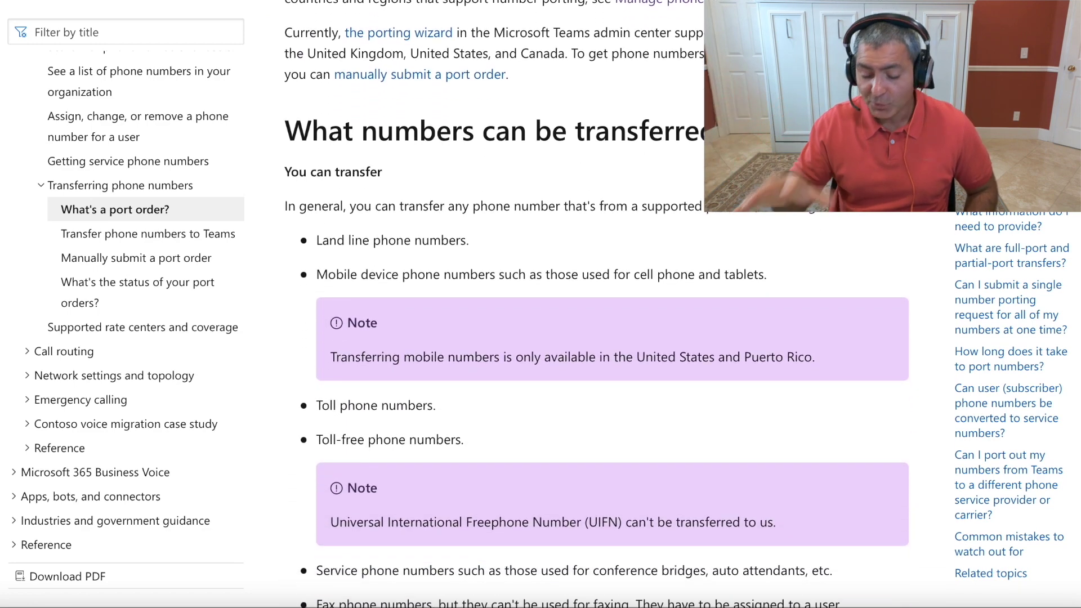
scroll(563, 338, "down", 2)
scroll(563, 337, "down", 7)
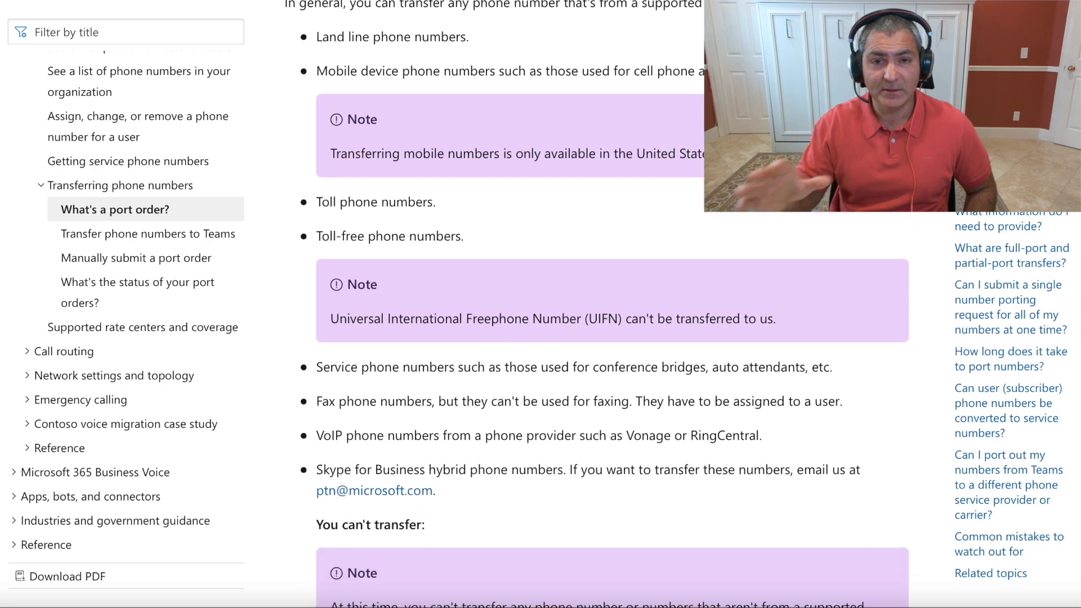
scroll(563, 338, "down", 1)
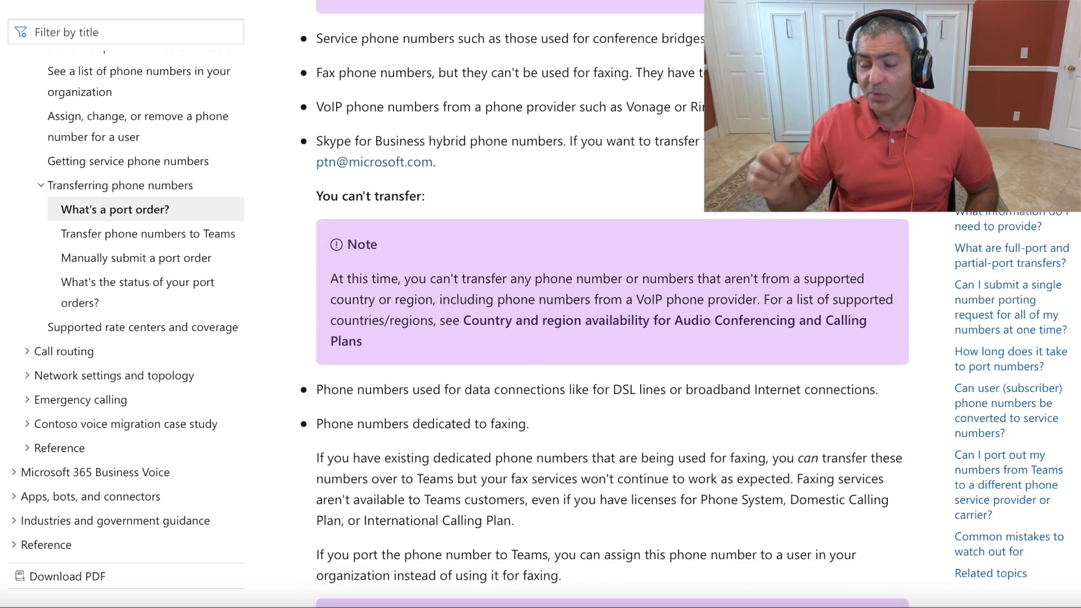
scroll(563, 338, "down", 8)
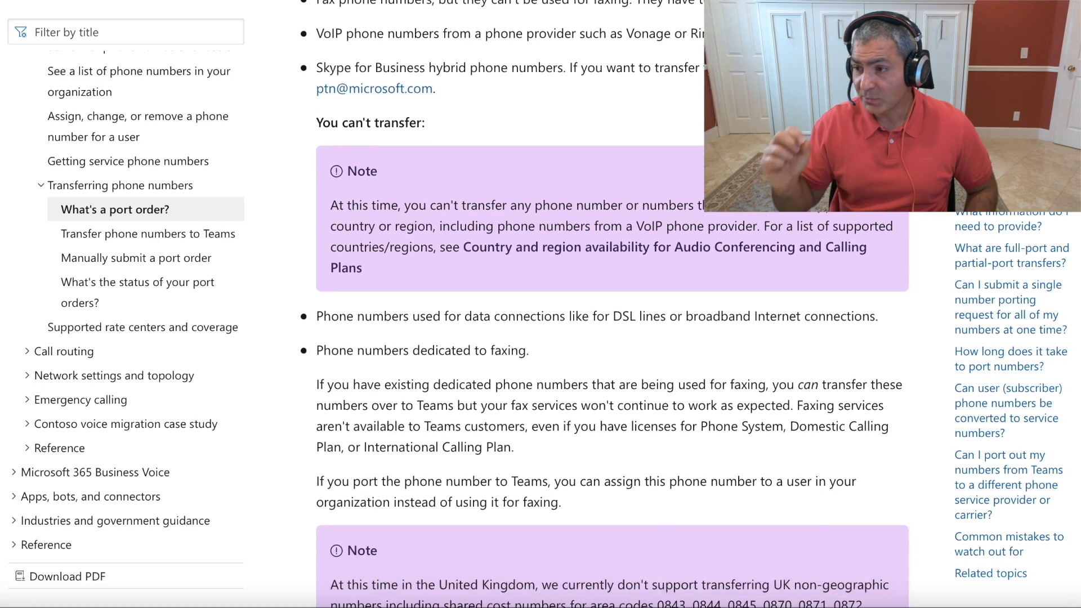
scroll(563, 338, "down", 4)
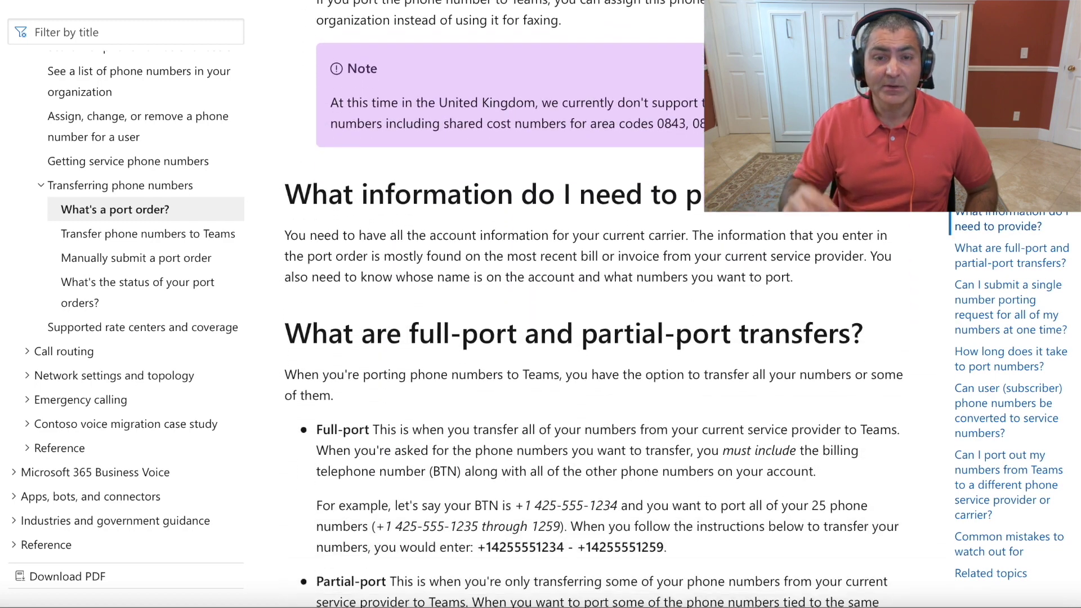
scroll(563, 338, "down", 1)
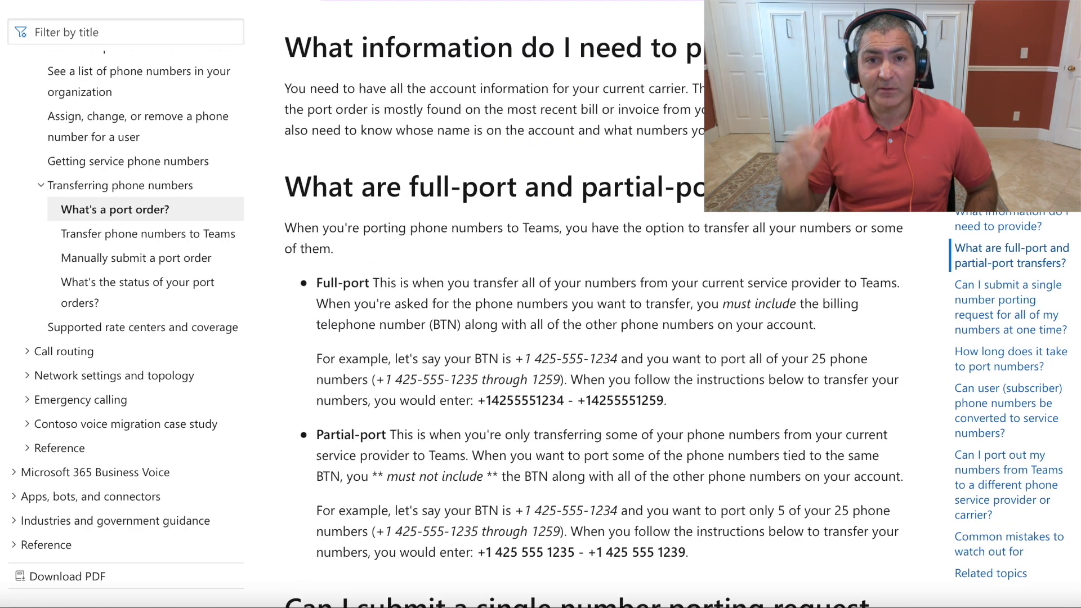
Open the Transfer phone numbers to Teams article and scroll through its port-order steps.
left_click(125, 234)
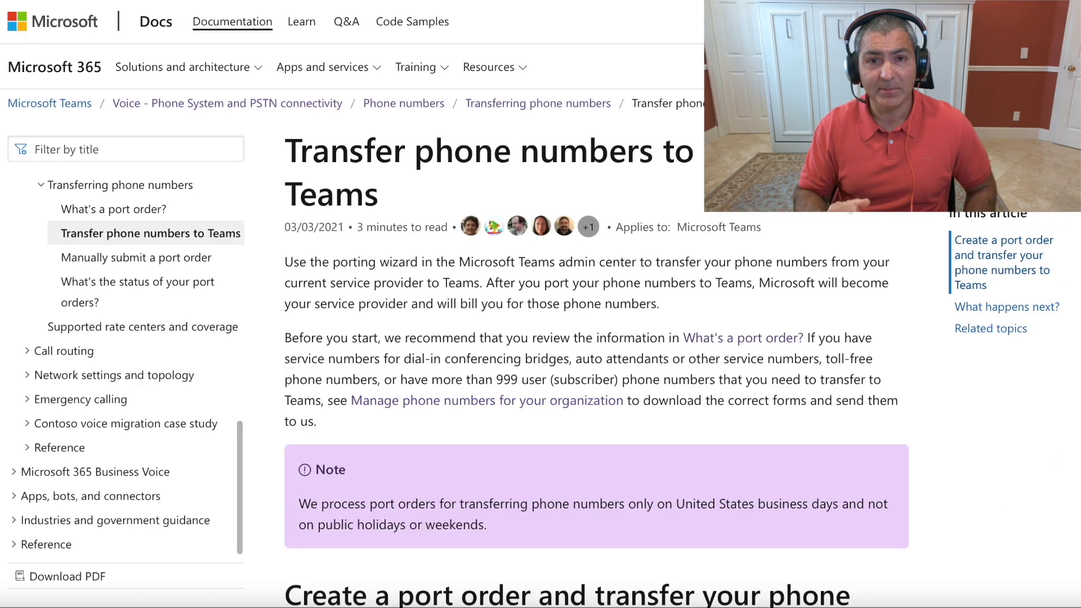
scroll(563, 338, "down", 6)
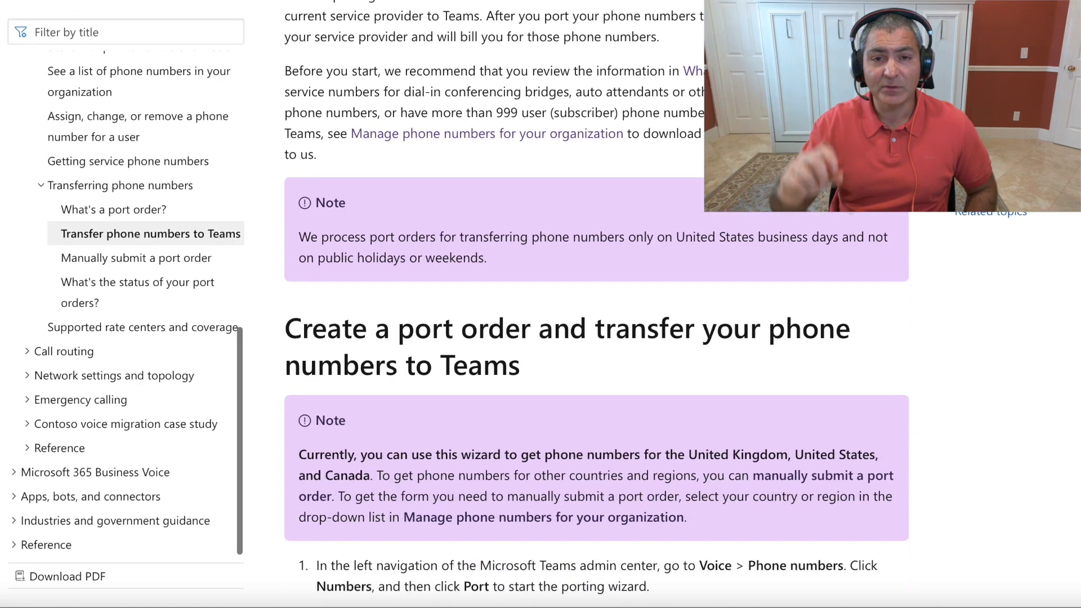
scroll(563, 338, "down", 2)
scroll(563, 338, "down", 2)
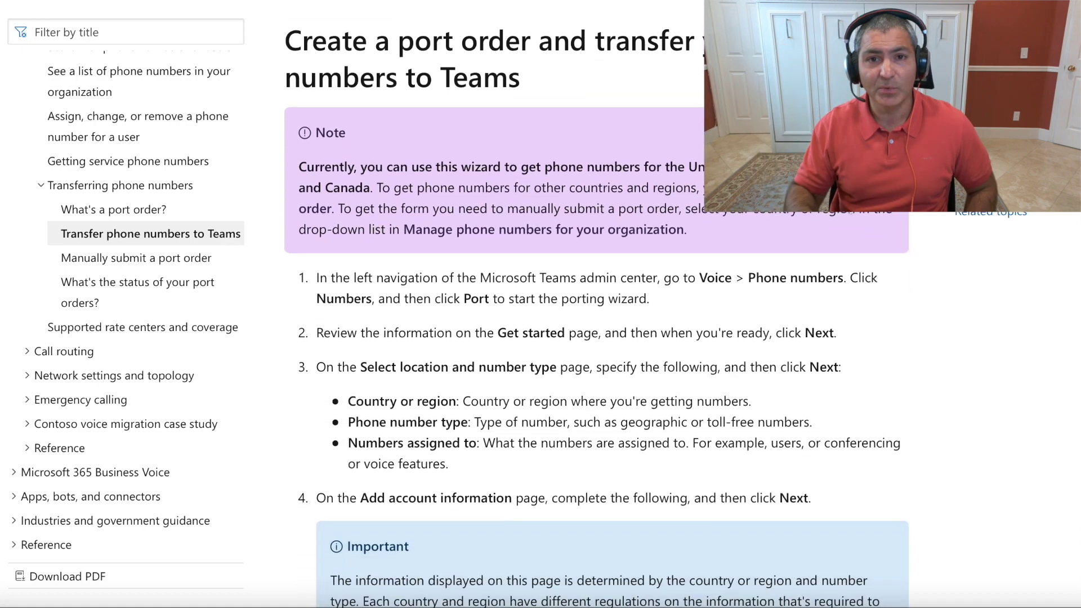
scroll(596, 337, "down", 10)
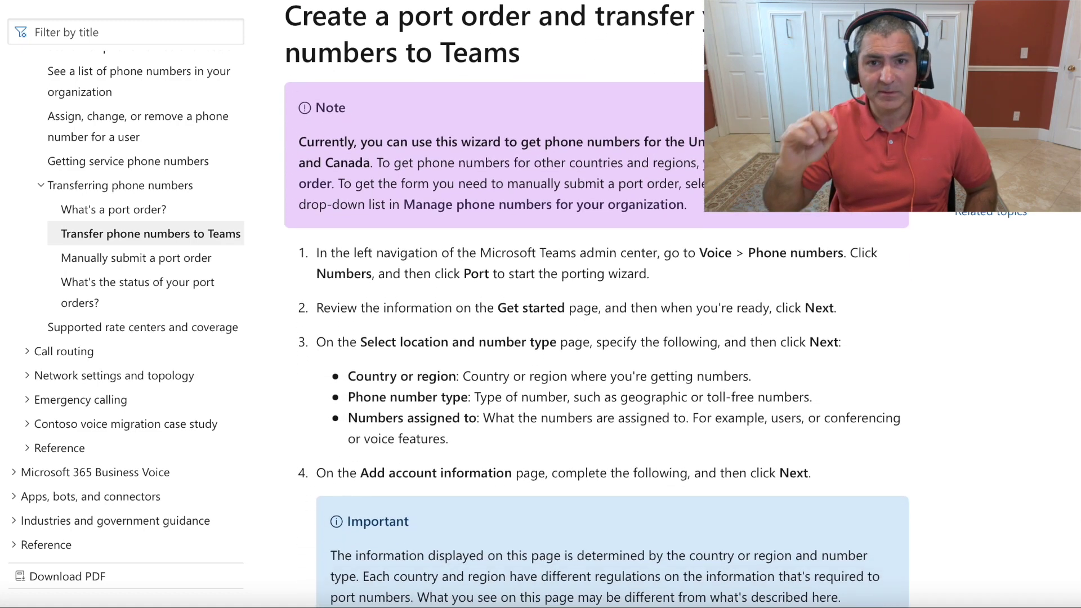
scroll(602, 337, "down", 5)
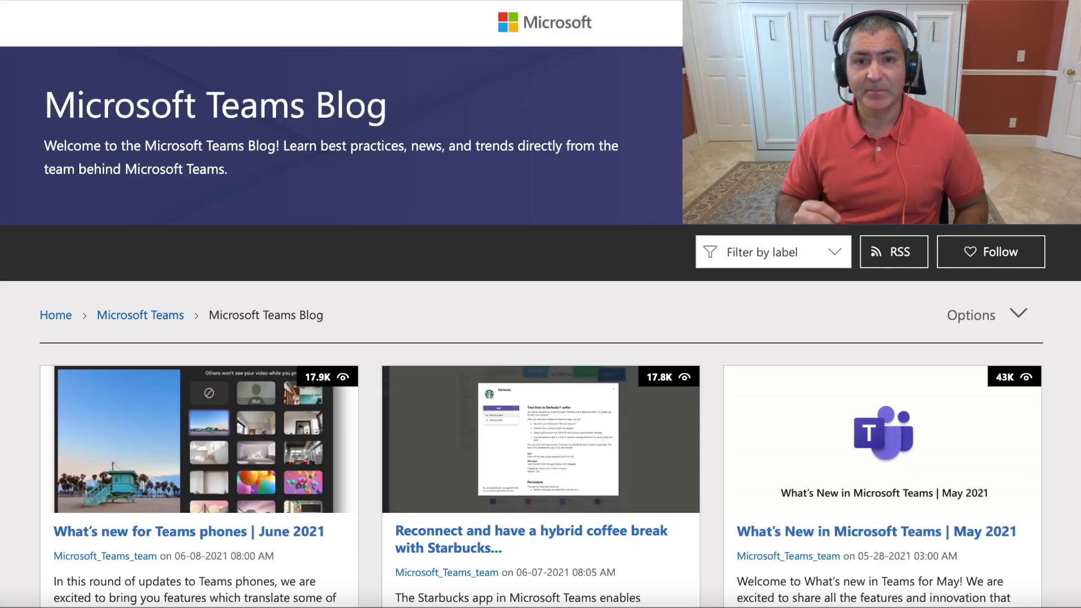
Open the May 2021 What's New post and highlight the 28-markets calling plan sentence.
scroll(540, 315, "down", 2)
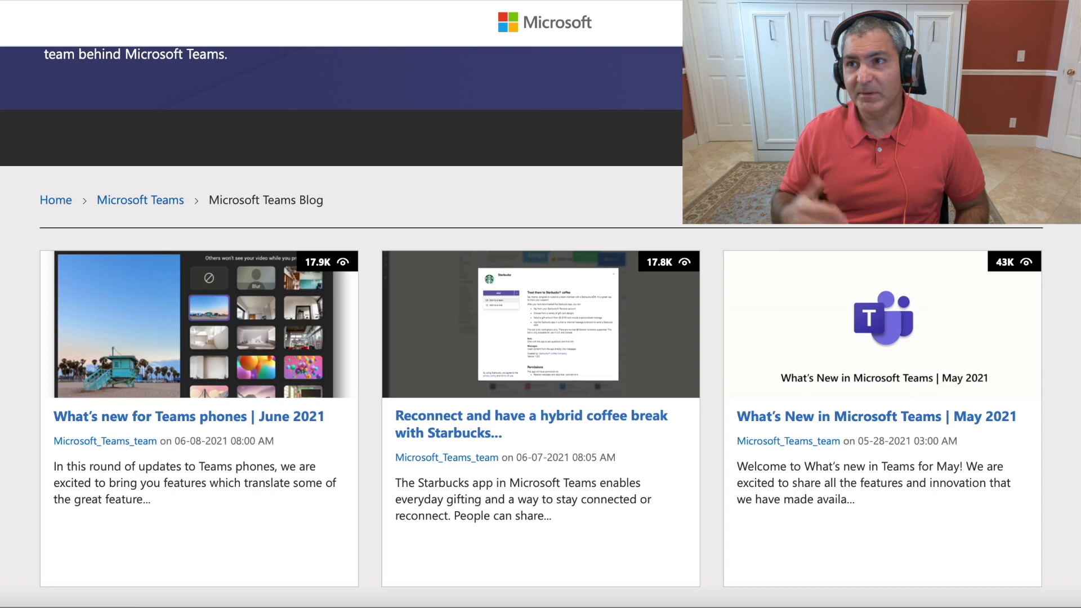
left_click(866, 417)
scroll(212, 405, "down", 15)
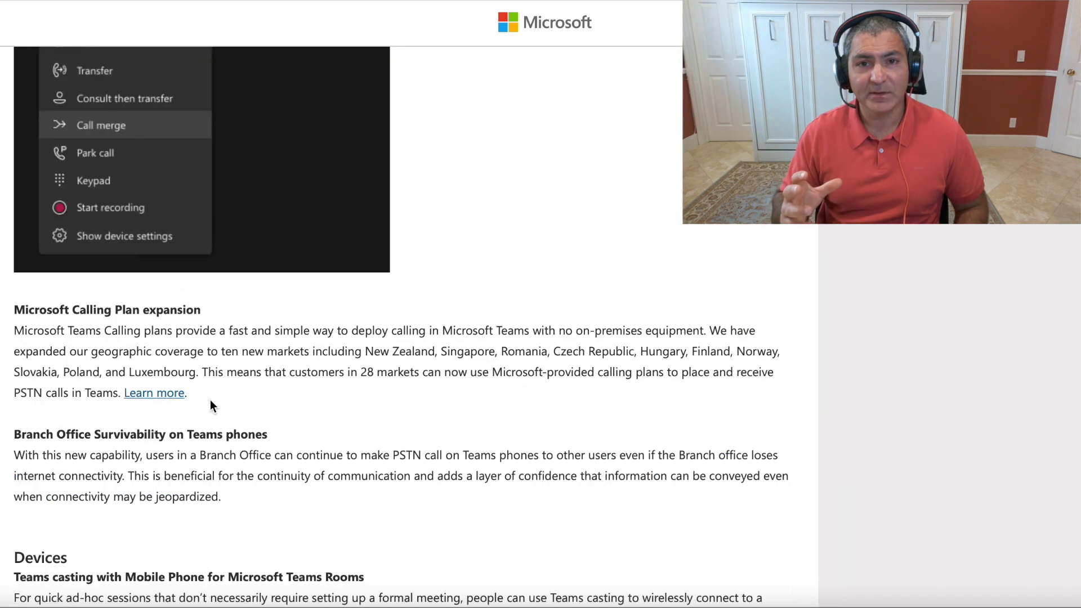
left_click_drag(361, 371, 663, 373)
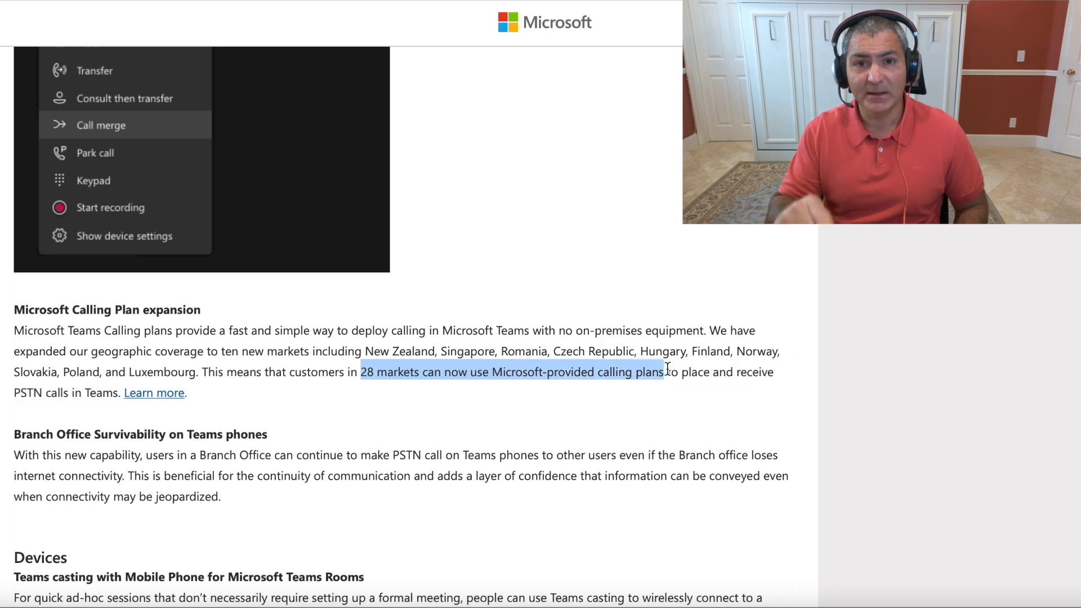
left_click(366, 361)
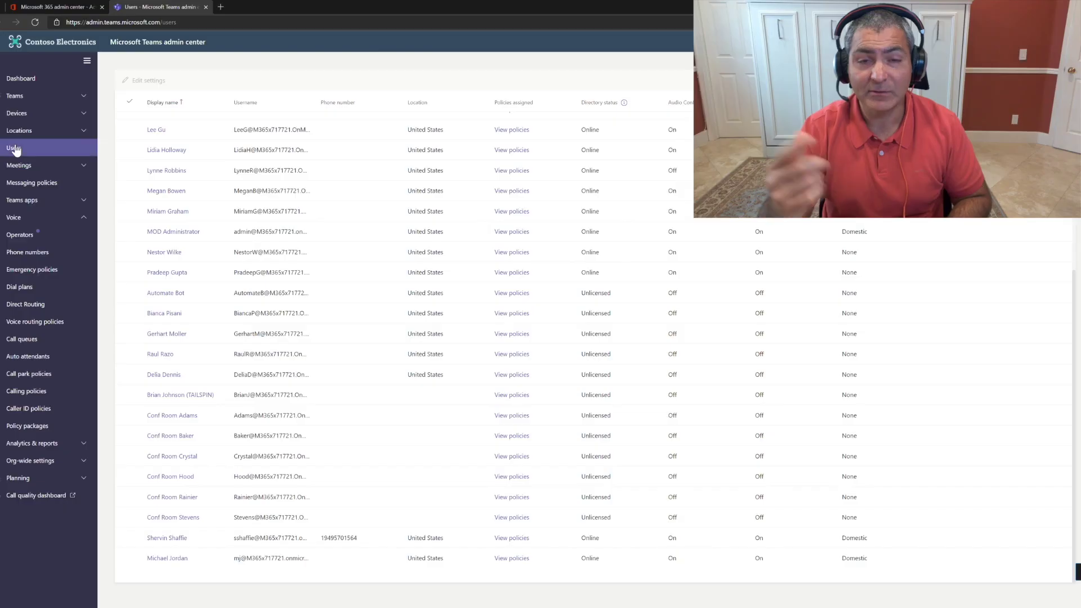
Check the new user's Voice tab Outbound calling choices, keeping Any destination.
left_click(168, 558)
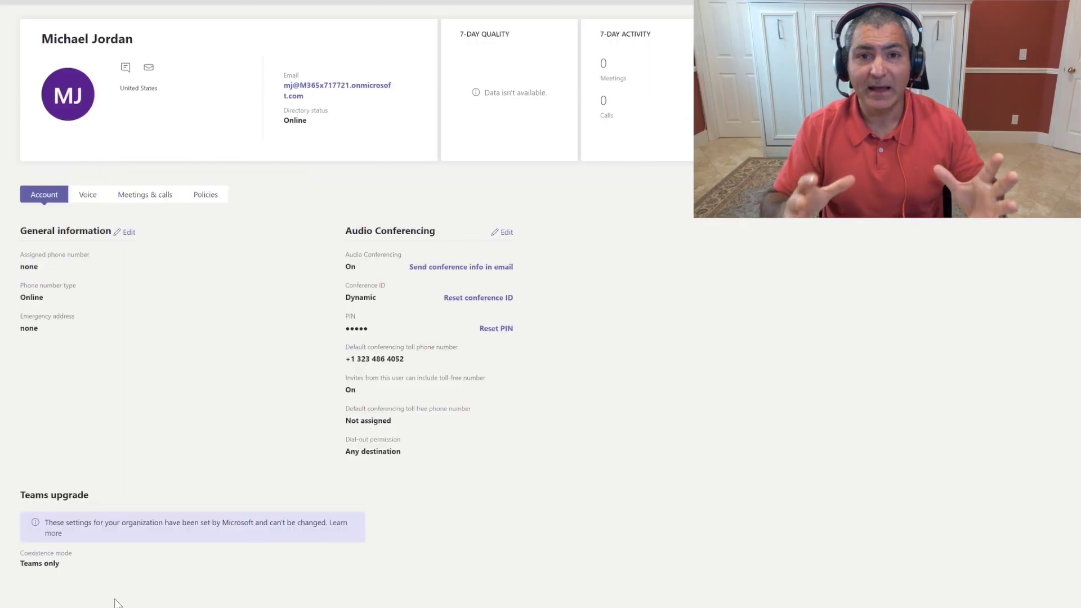
left_click(91, 197)
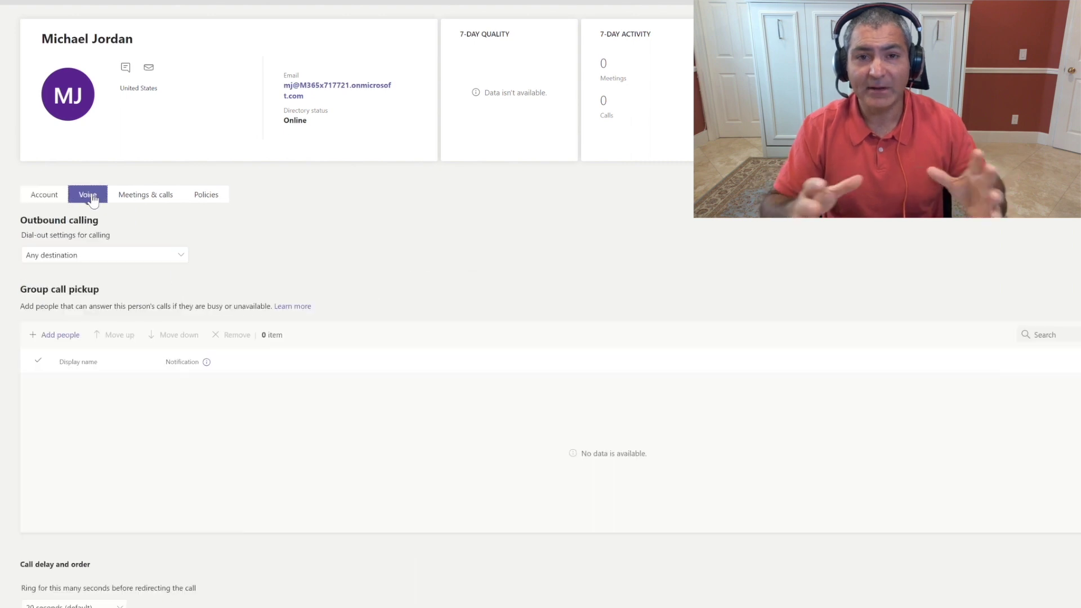
left_click_drag(19, 220, 96, 223)
left_click(107, 259)
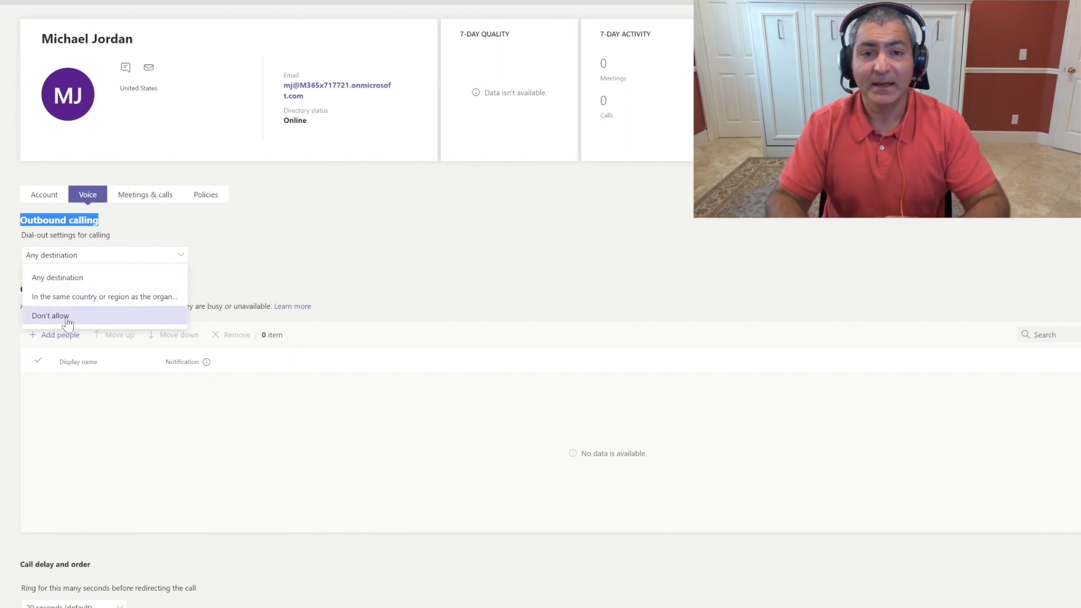
key("Escape")
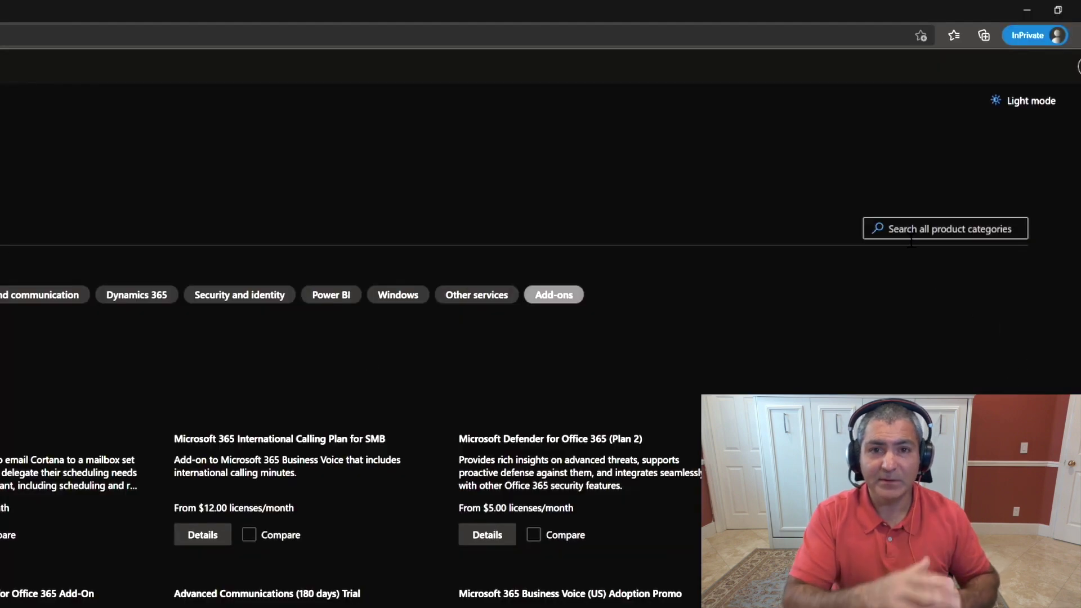
Search the product catalog for communications products and open Communications Credits details.
left_click(910, 237)
type("communications")
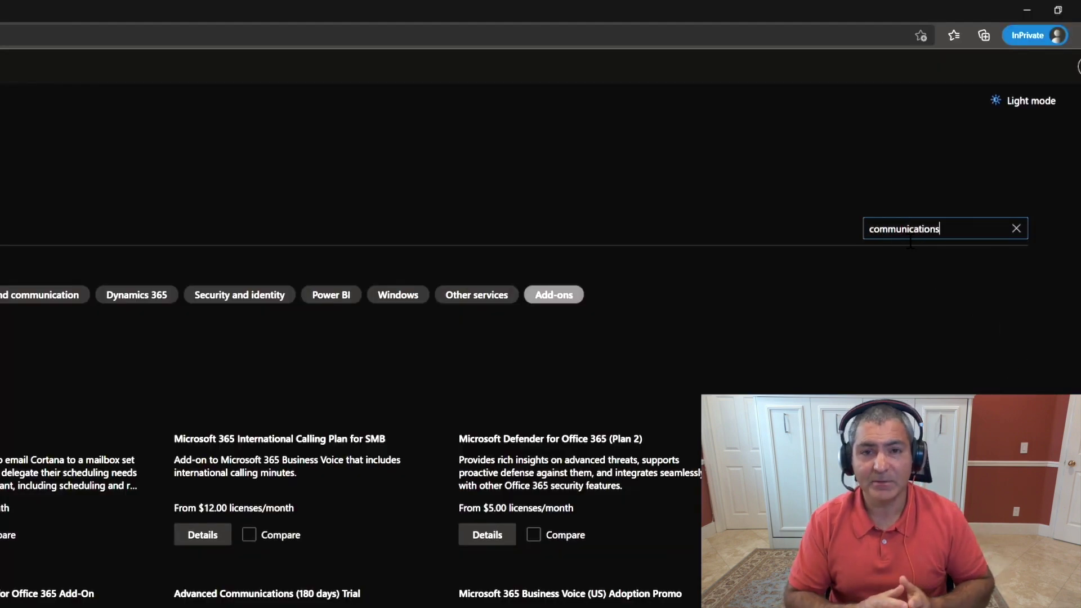
key("Return")
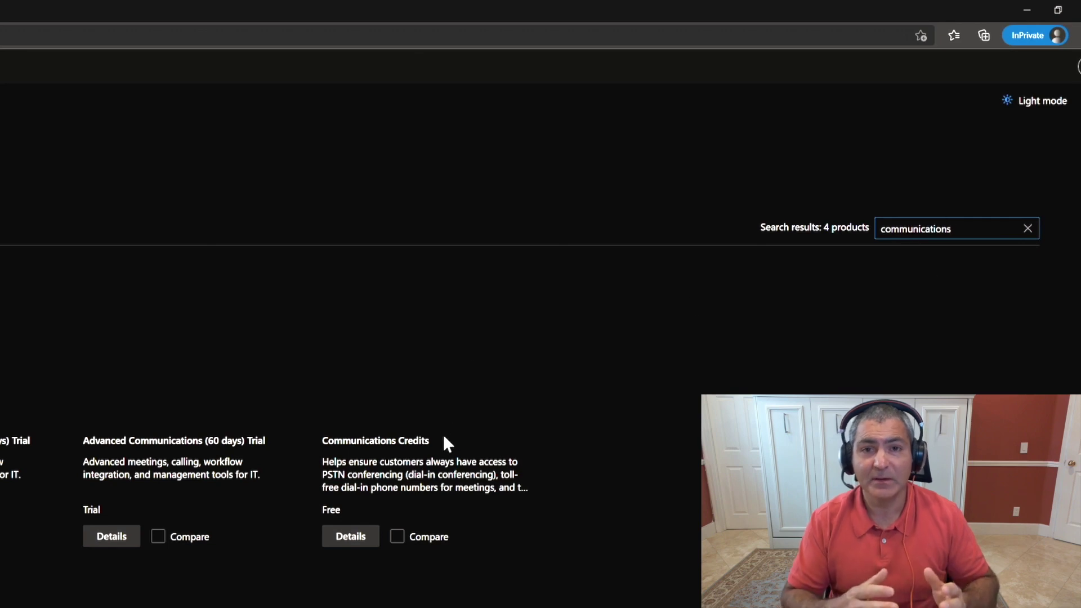
left_click_drag(432, 442, 338, 443)
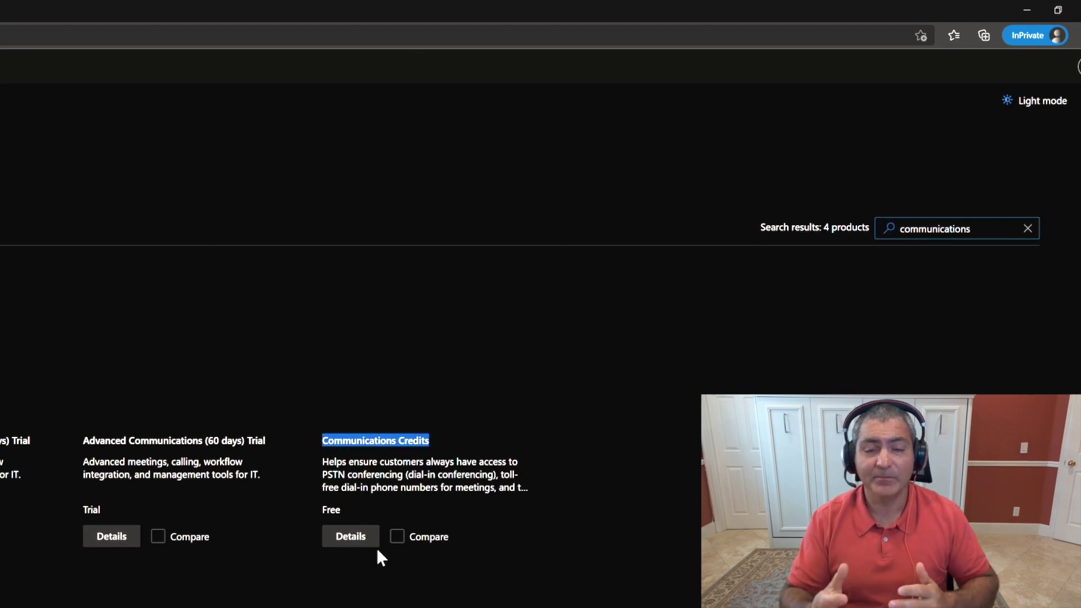
left_click(374, 543)
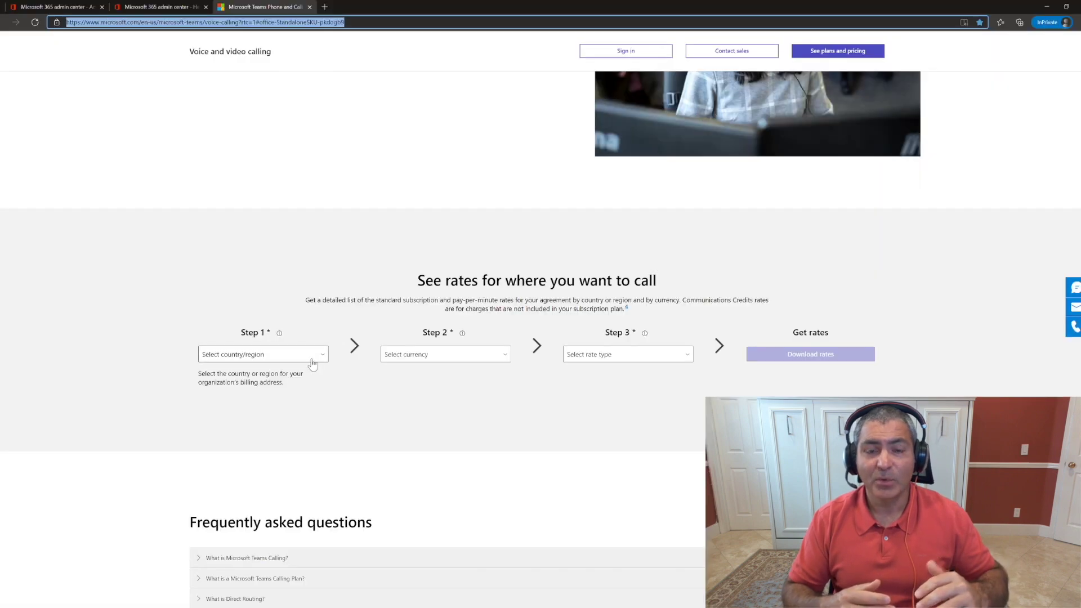
Choose United States, USD and Pay-per-minute in the calling rates form.
left_click(313, 361)
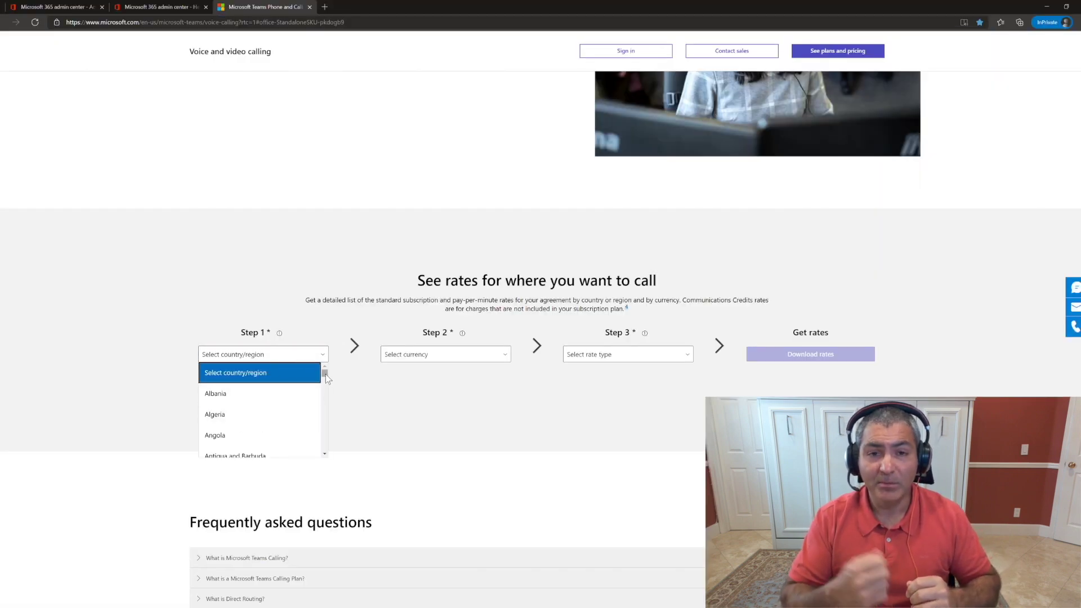
scroll(325, 391, "down", 7)
left_click_drag(325, 390, 325, 453)
left_click(254, 386)
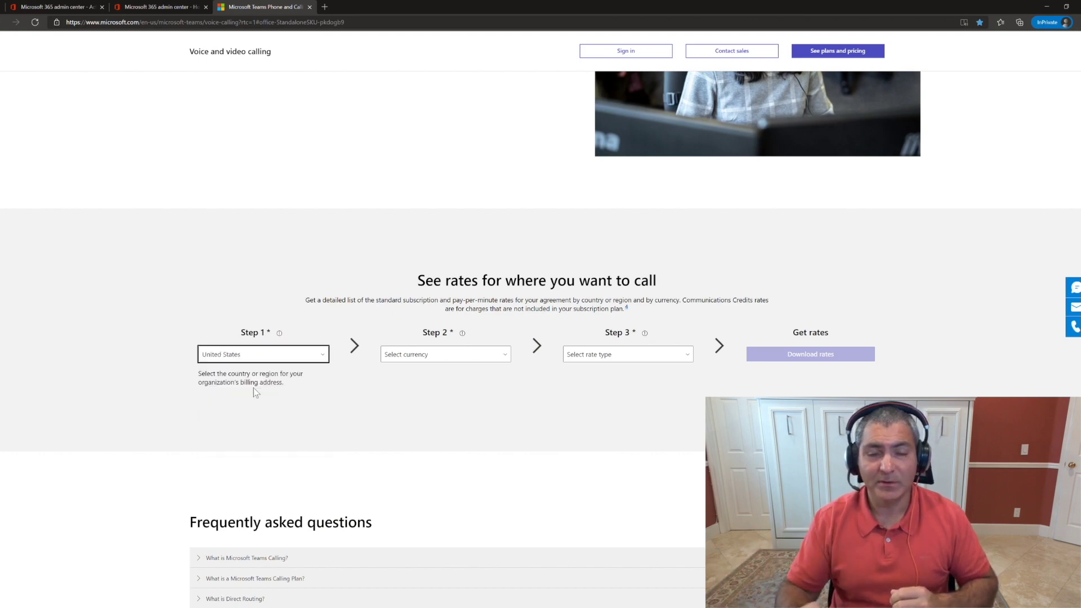
left_click(421, 362)
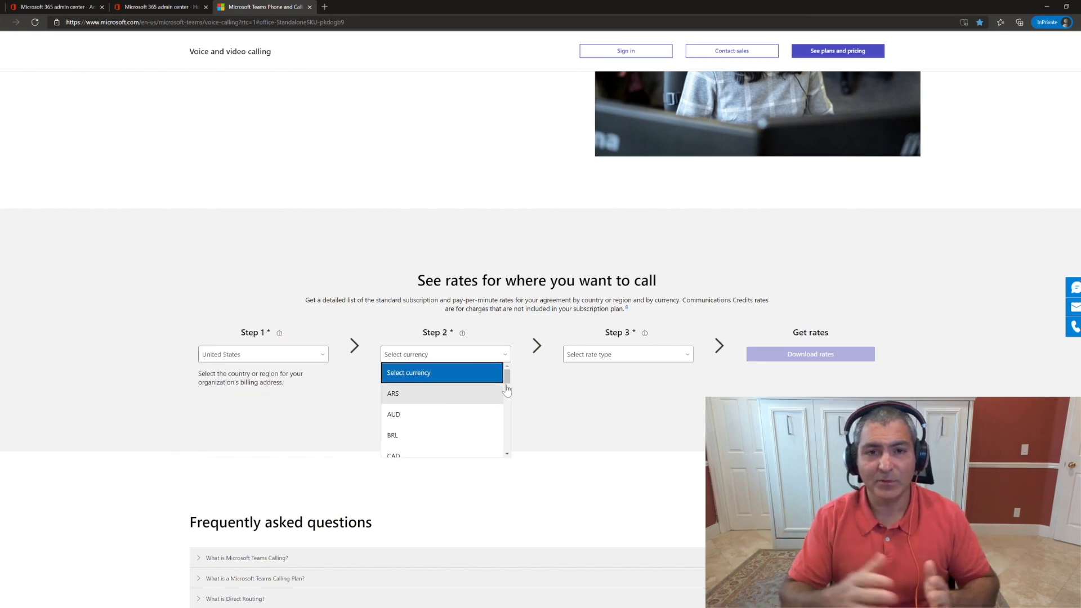
left_click_drag(507, 382, 505, 420)
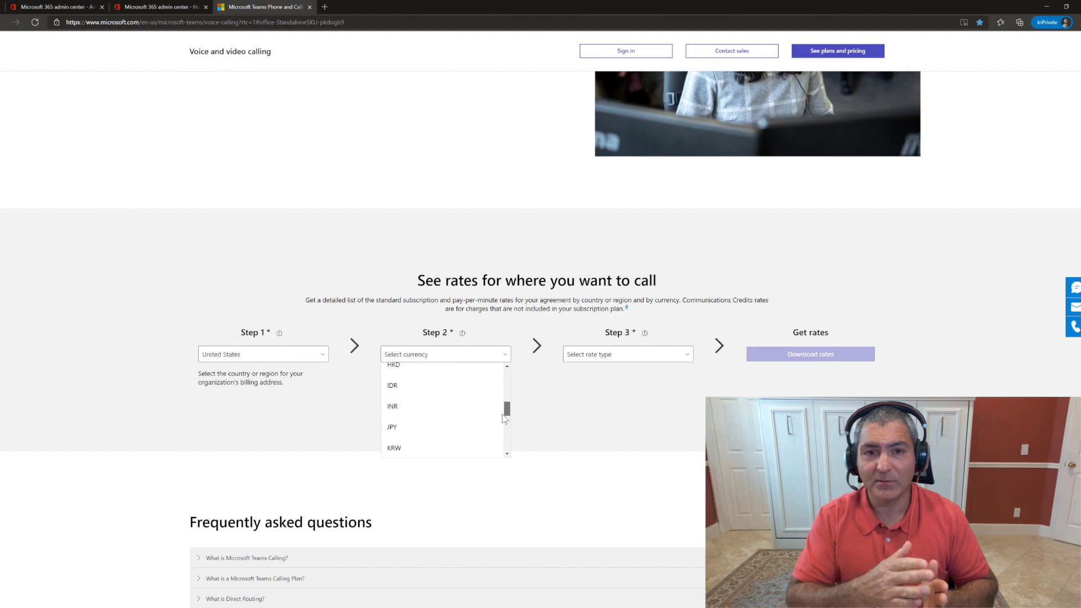
left_click(489, 442)
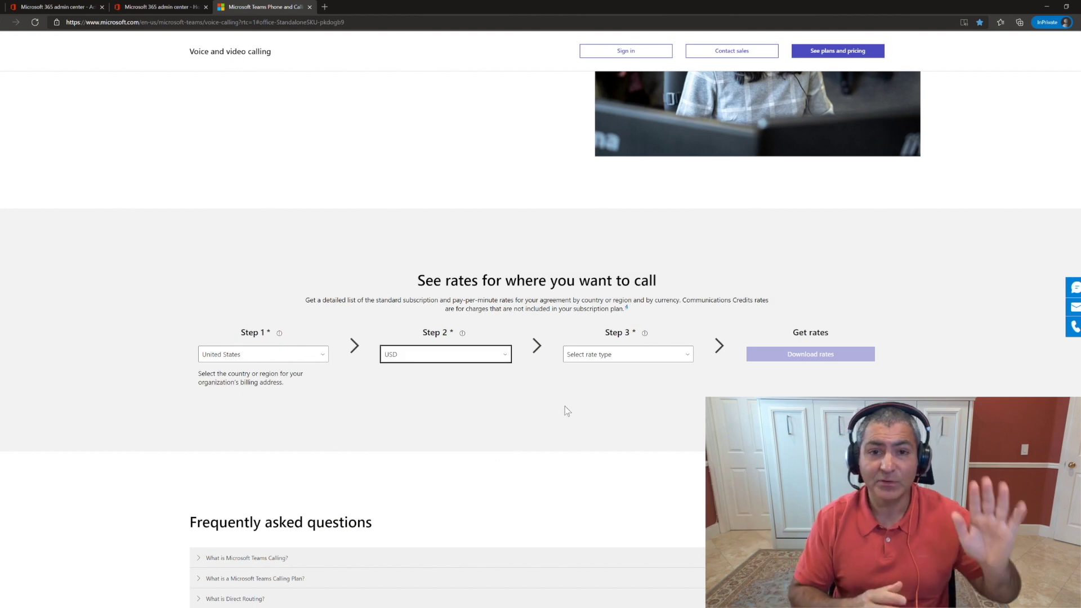
left_click(599, 363)
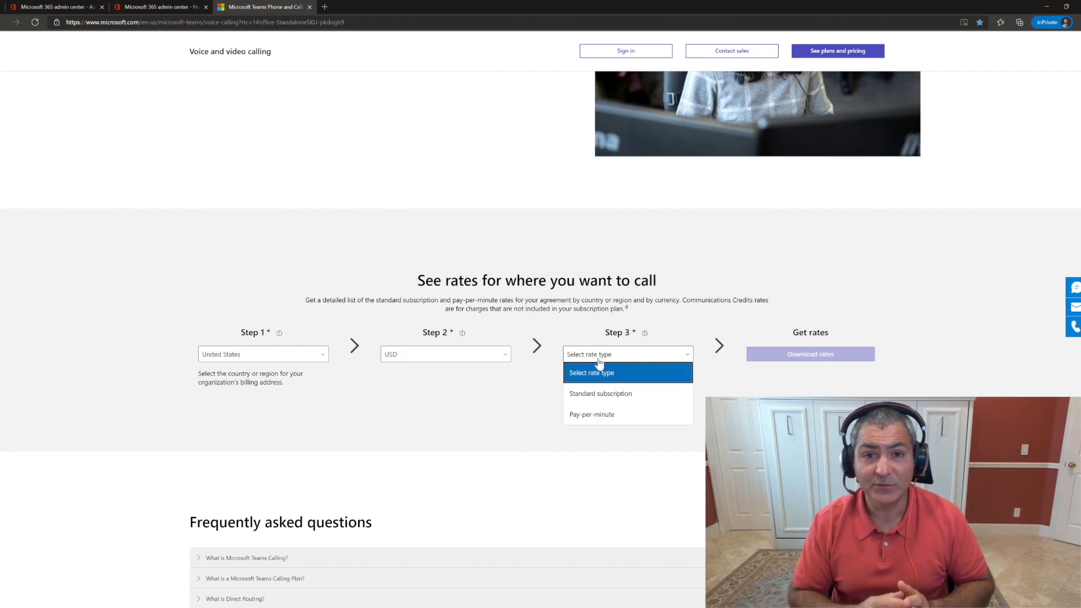
left_click(590, 415)
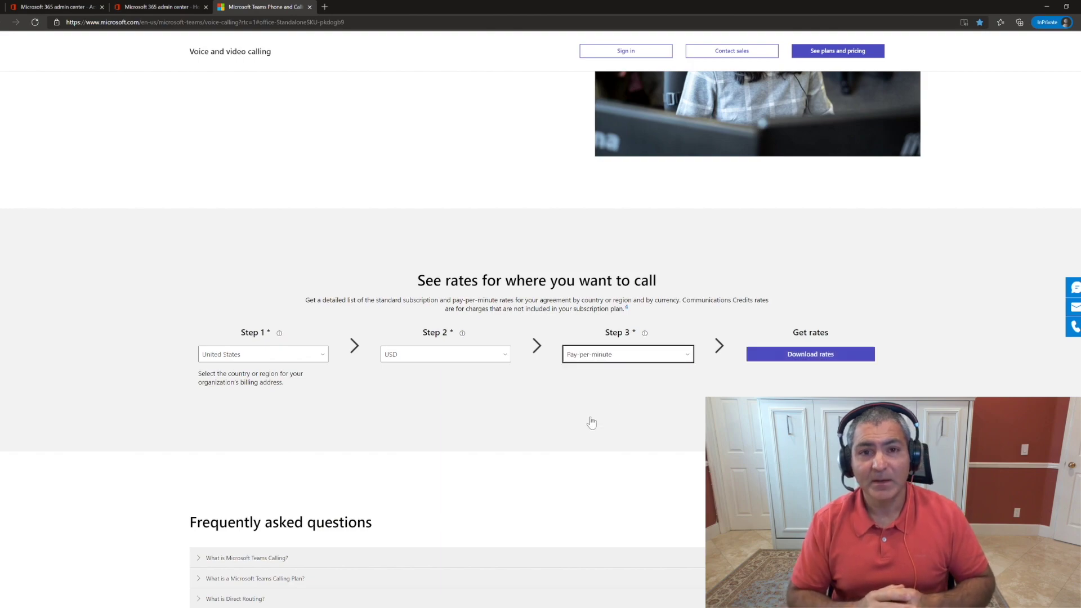